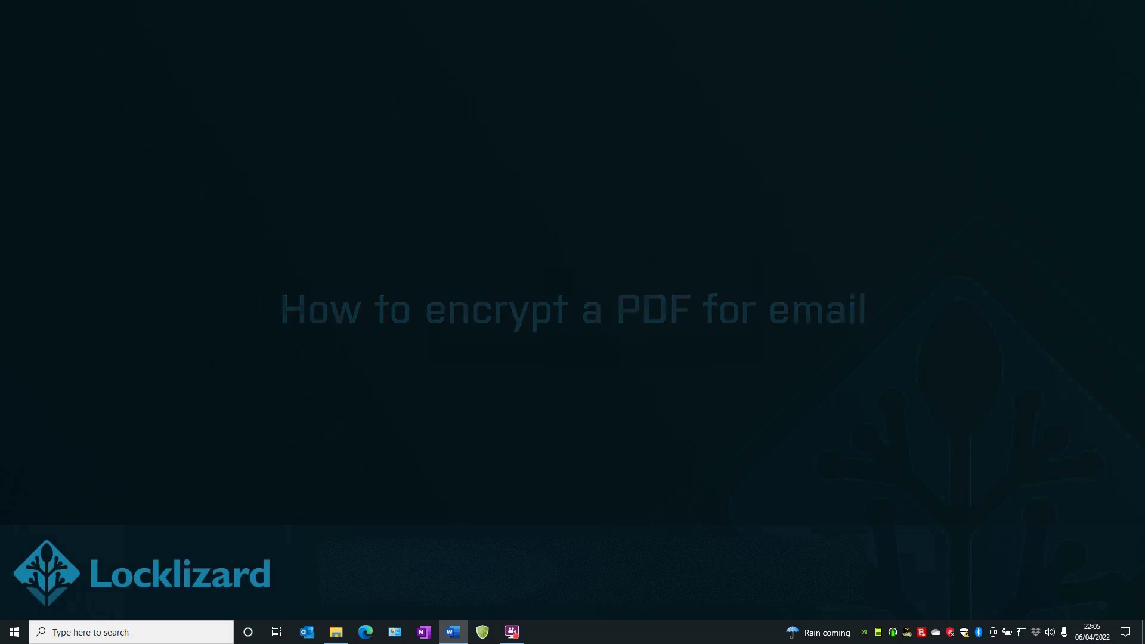
- In Demo Documents, run Make secure PDF on Quarterly Results - Standalone
left_click(334, 634)
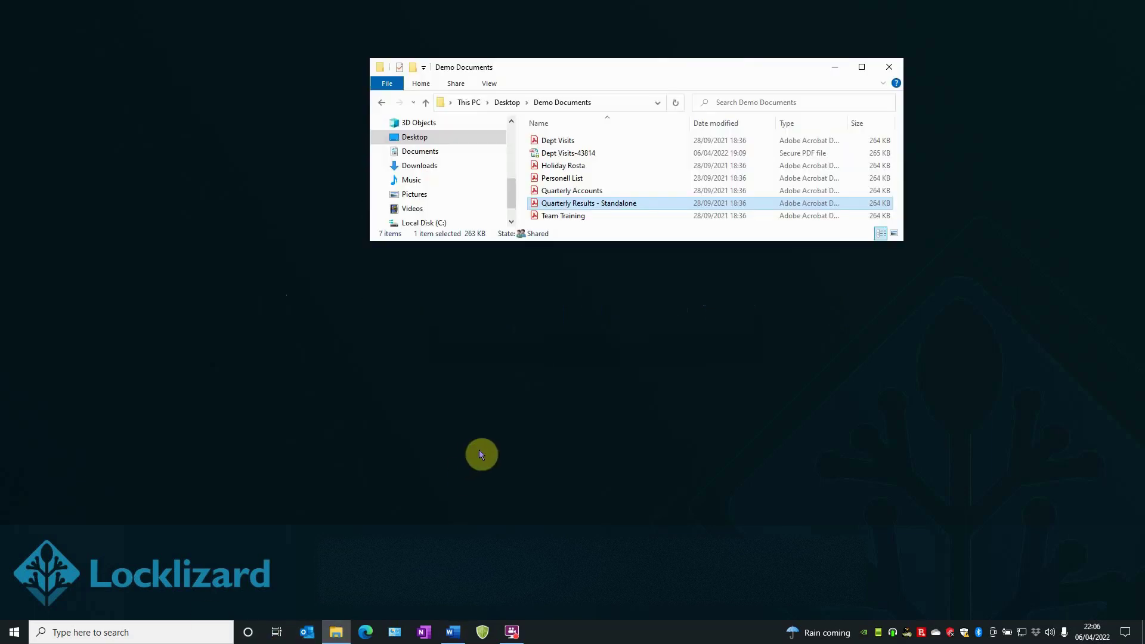
right_click(595, 205)
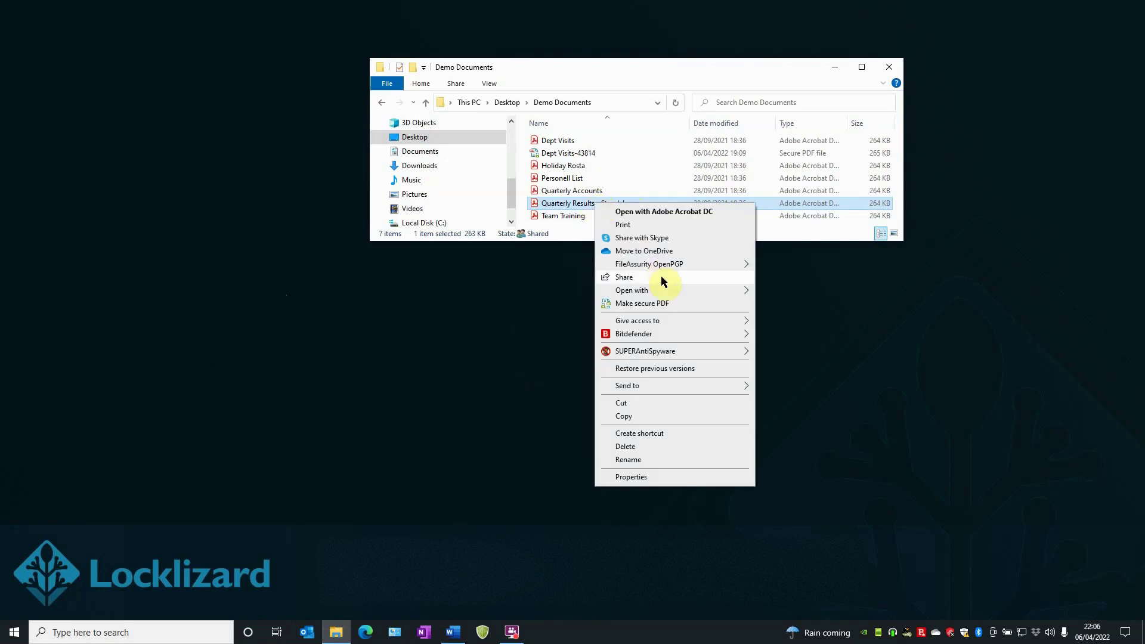
left_click(661, 303)
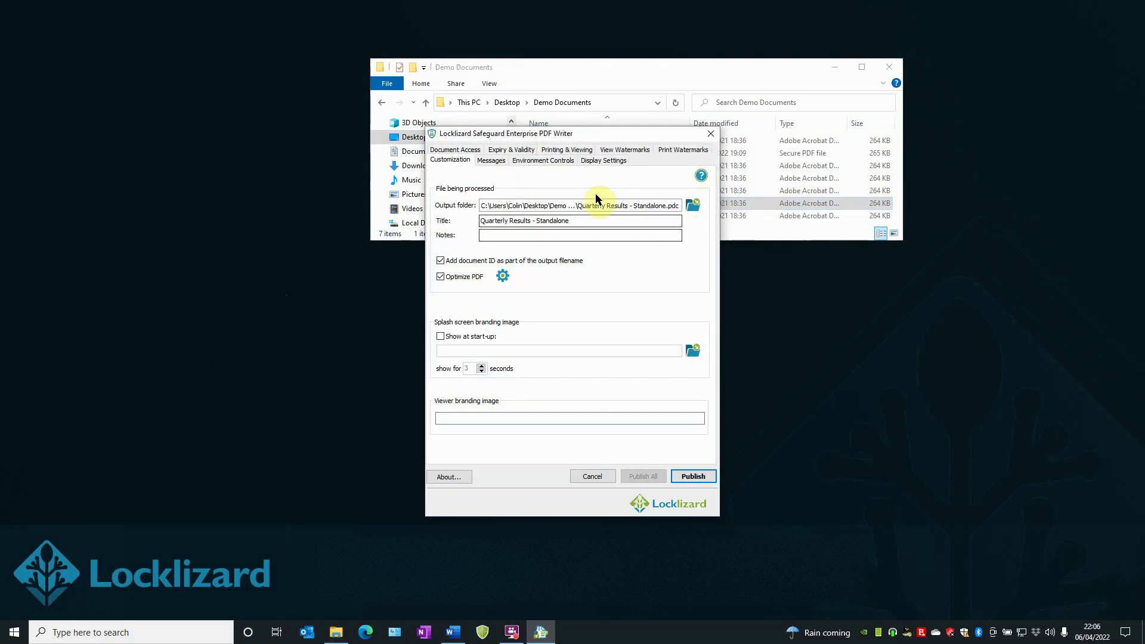
- Keep document access open to all customers and confirm expiry and access verification are set to never
left_click(463, 152)
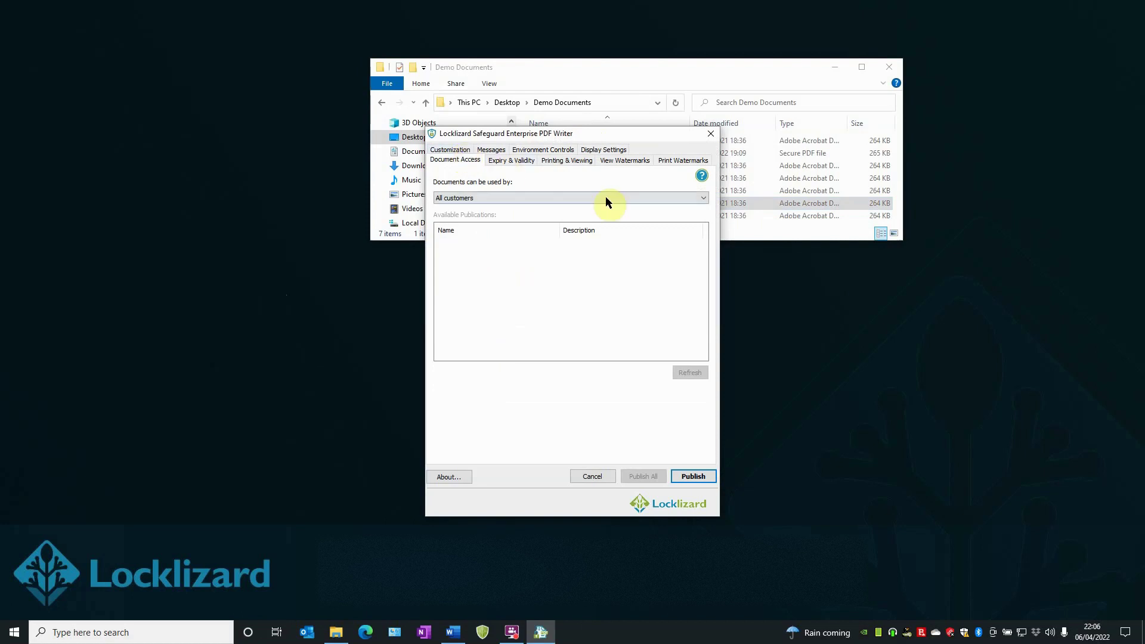
left_click(680, 198)
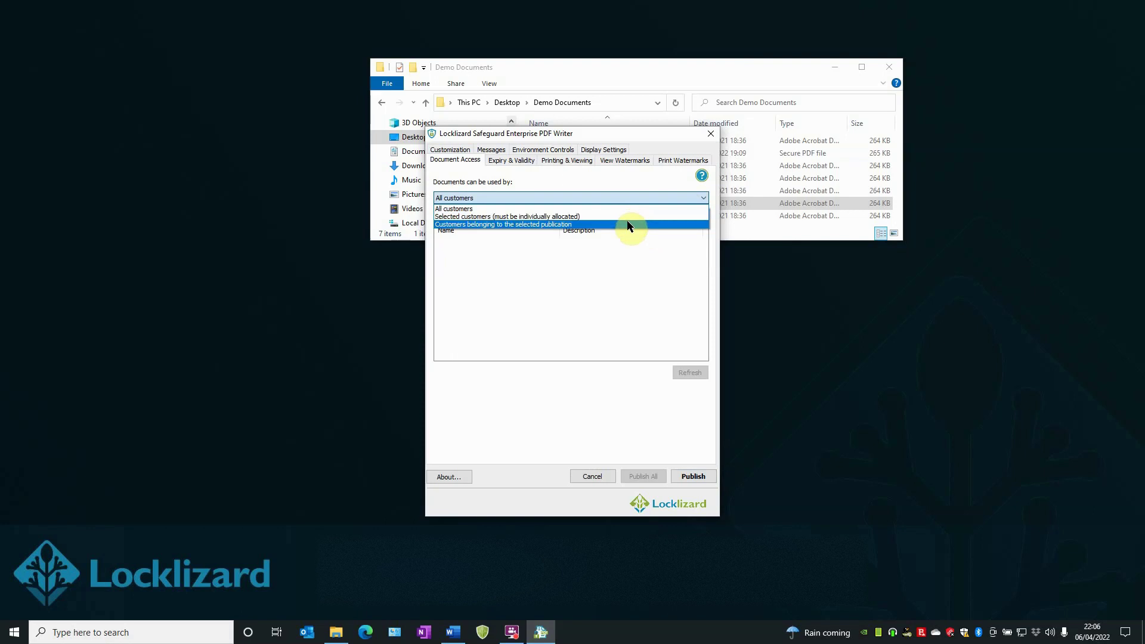
left_click(528, 162)
left_click(527, 160)
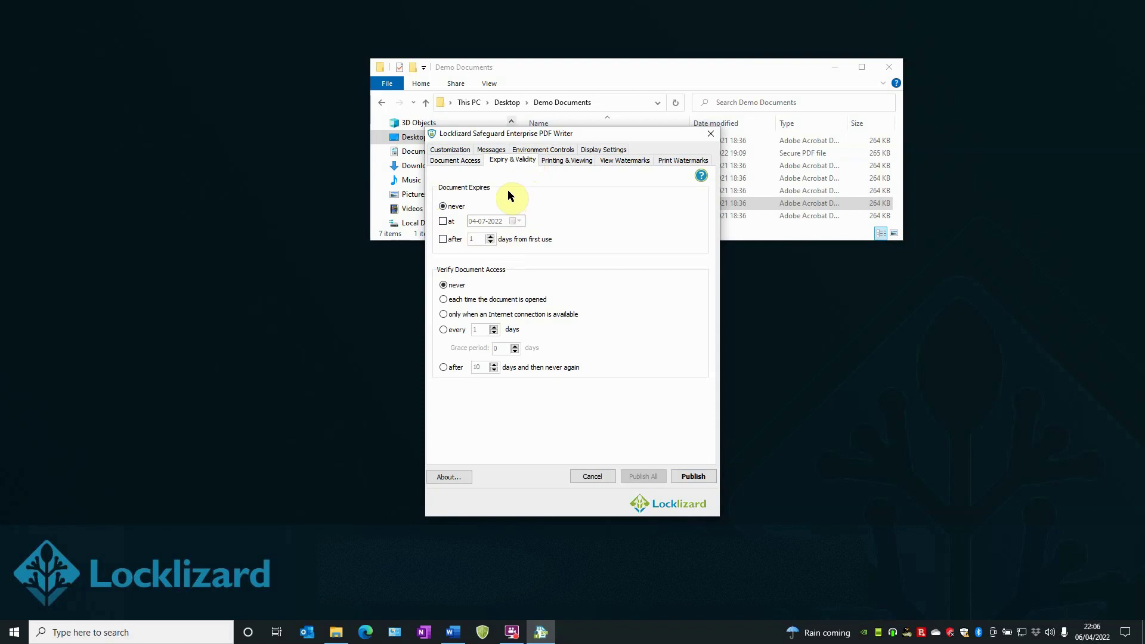
- Leave the Printing & Viewing, View Watermarks and Environment Controls settings unchanged and publish the document
left_click(568, 160)
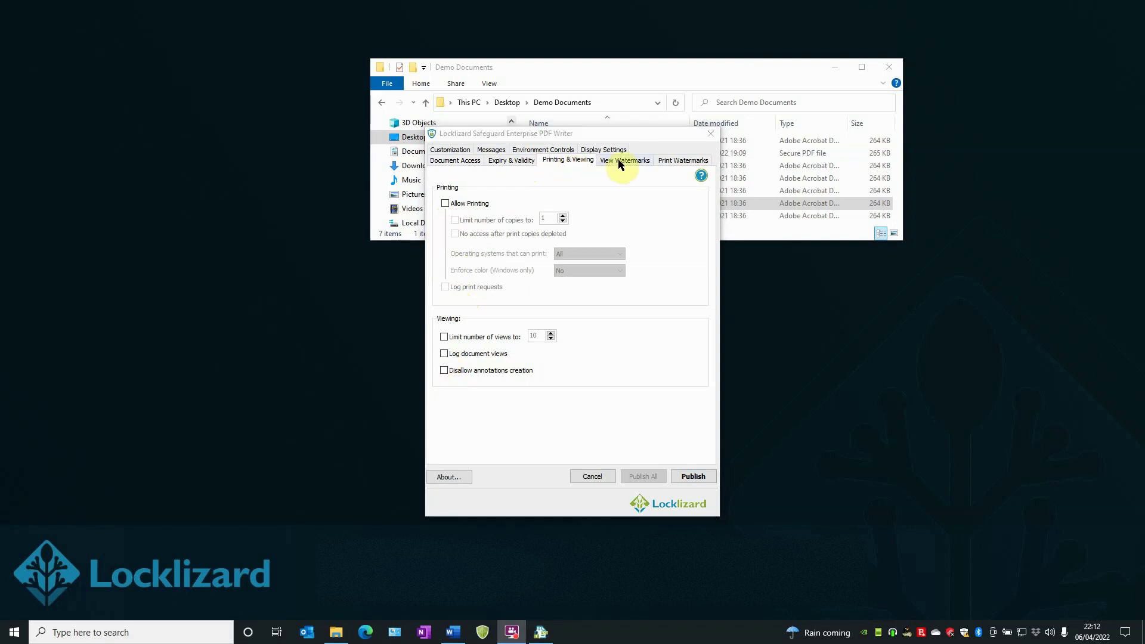
left_click(616, 160)
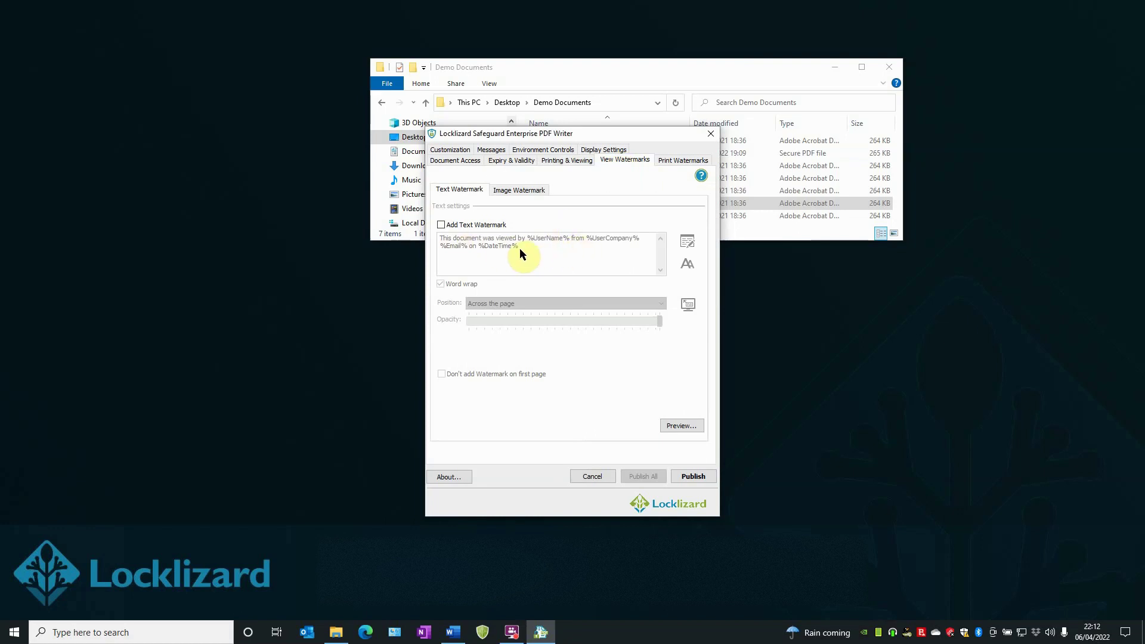
left_click(561, 151)
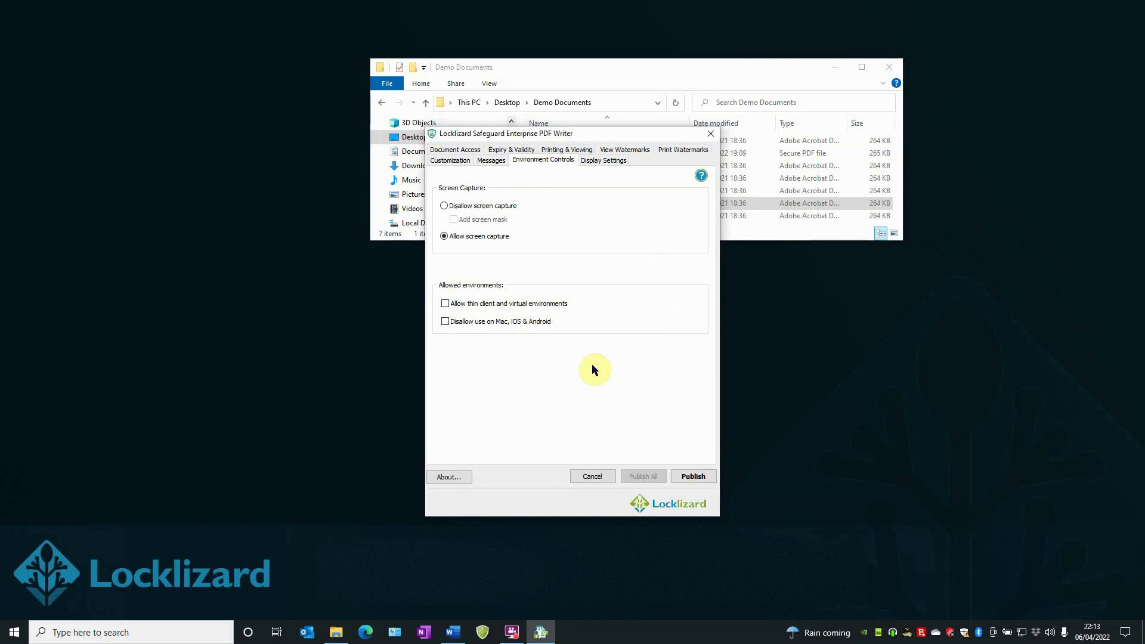
left_click(692, 477)
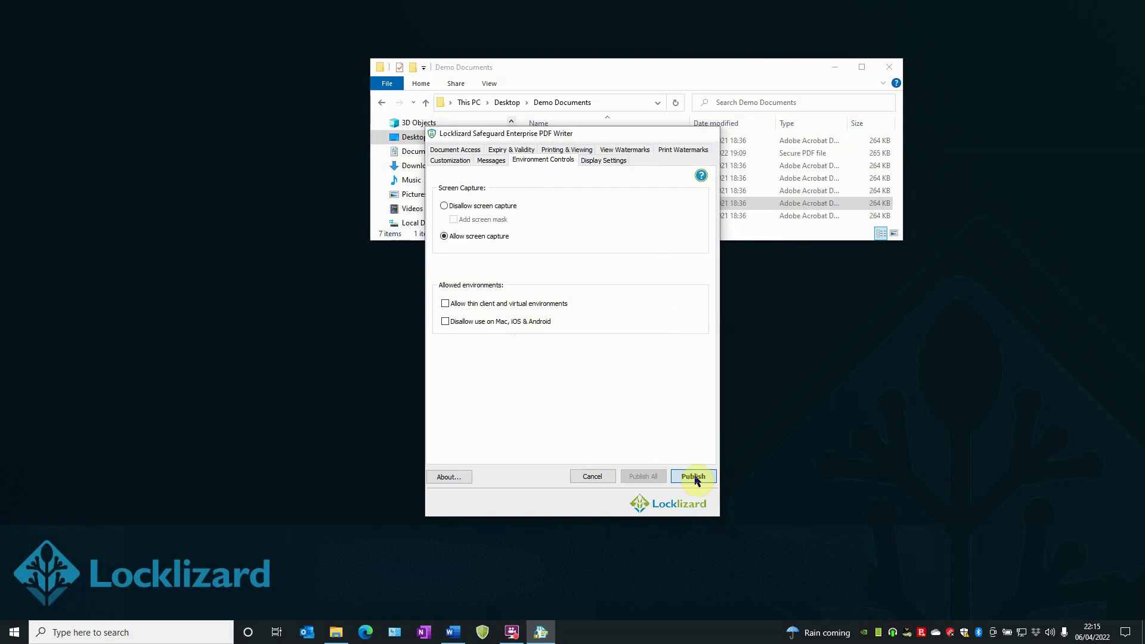
- Accept the successful protection result for document ID 43816
left_click(694, 477)
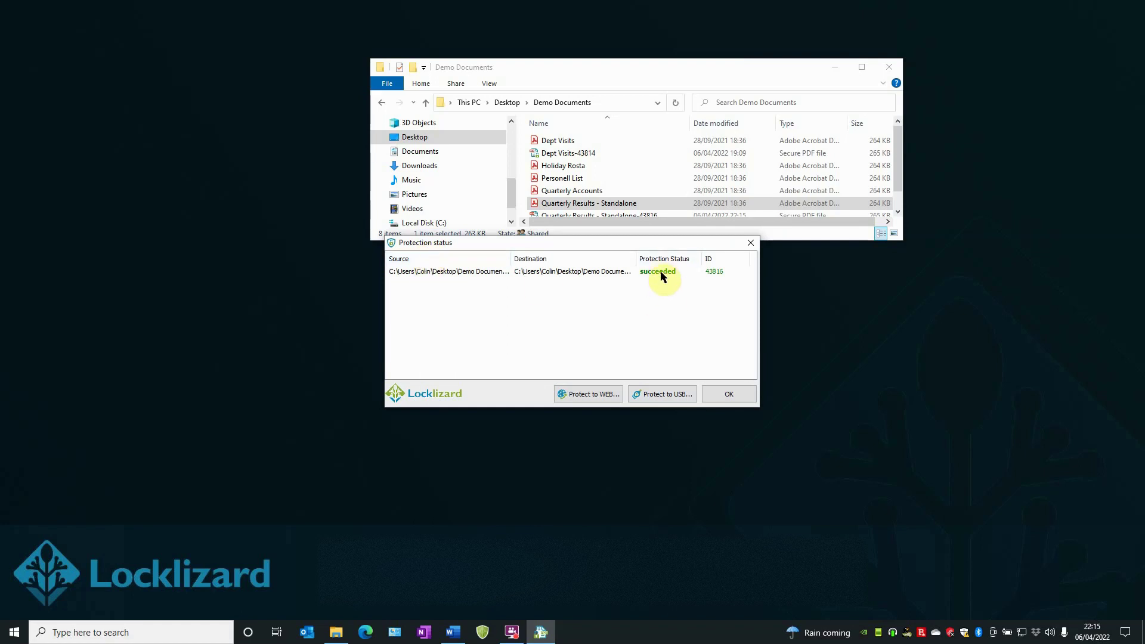
left_click(728, 394)
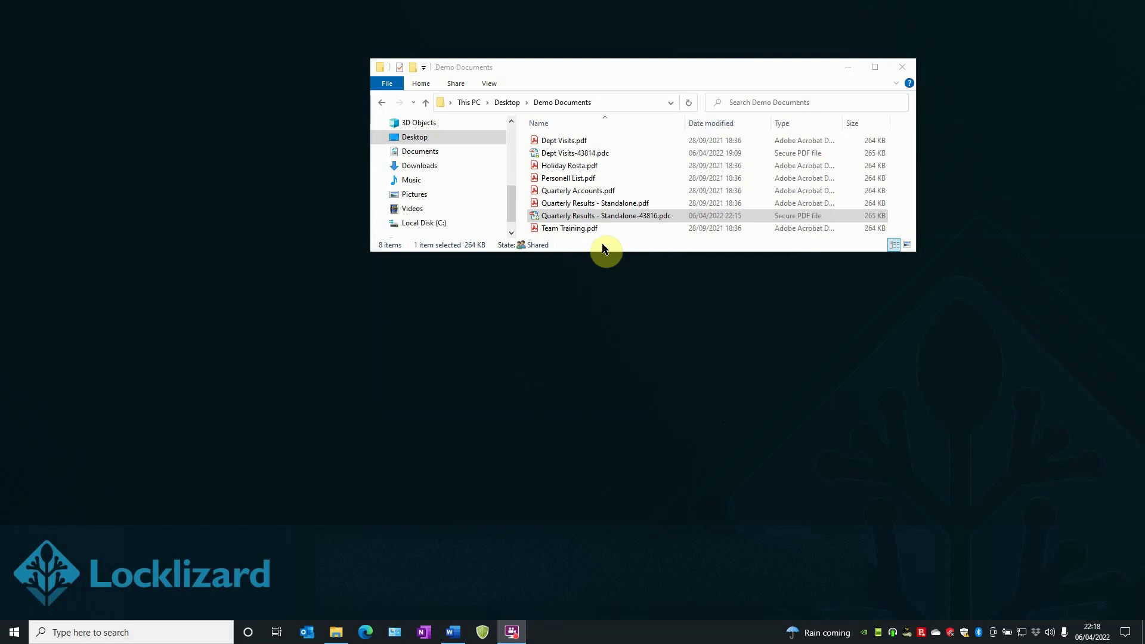
left_click(608, 219)
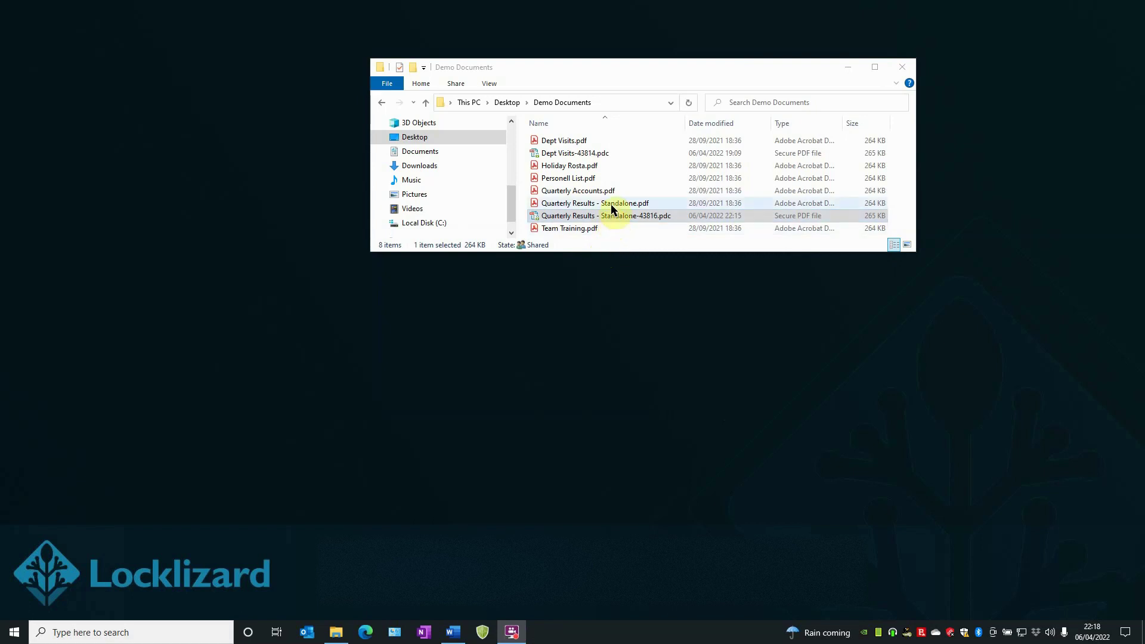
left_click(605, 216)
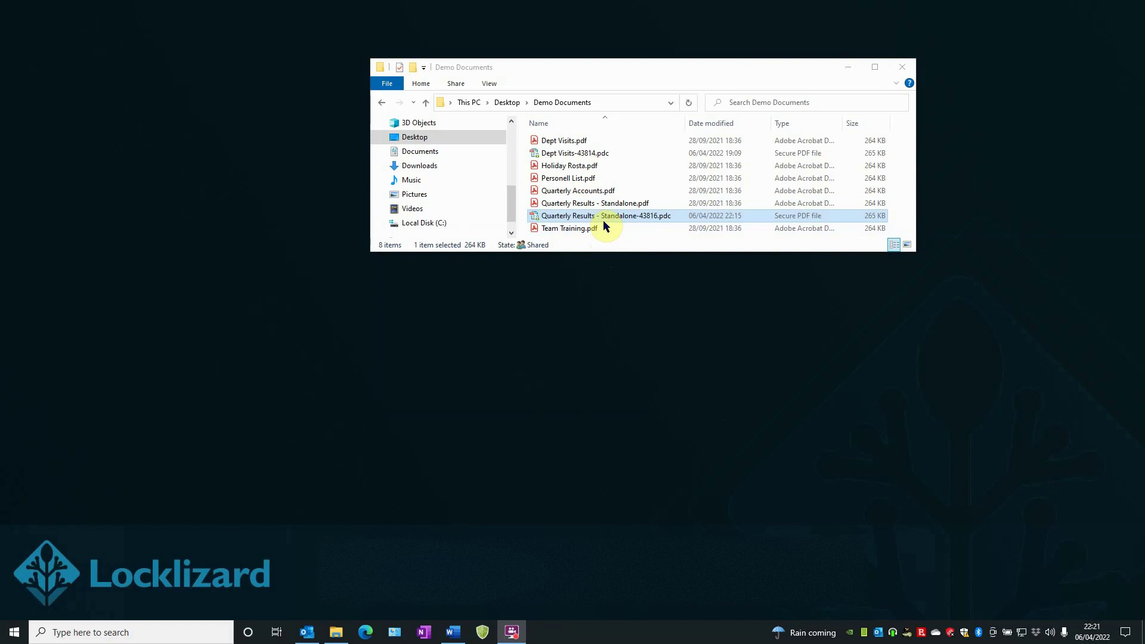
- Open the saved Quarterly Results draft from Outlook's Drafts folder
left_click(359, 489)
left_click(309, 632)
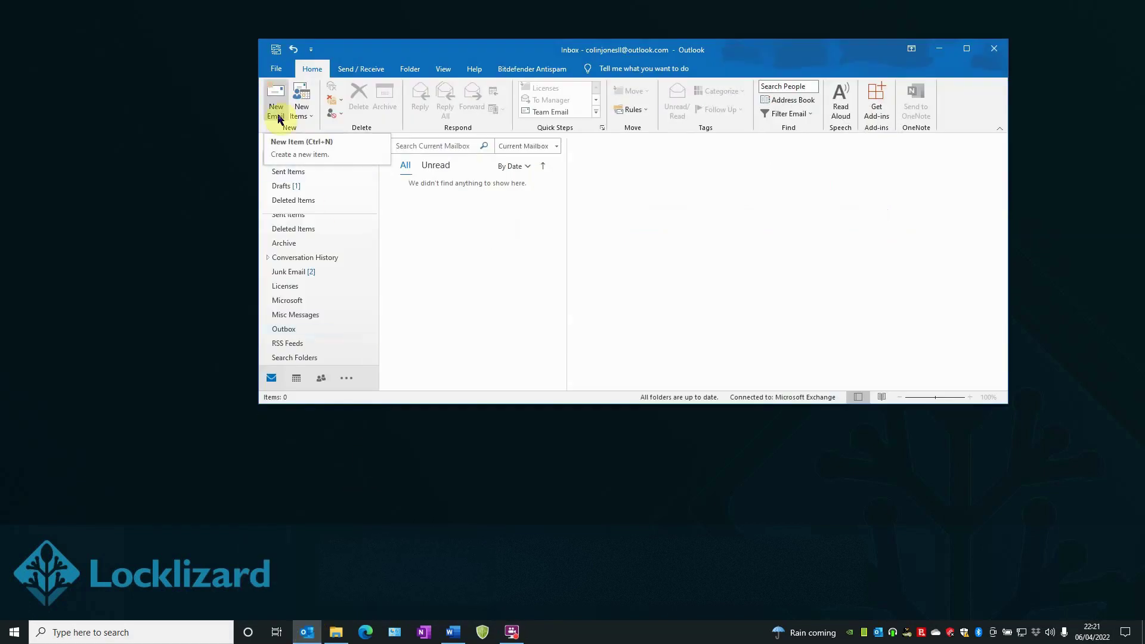
left_click(287, 187)
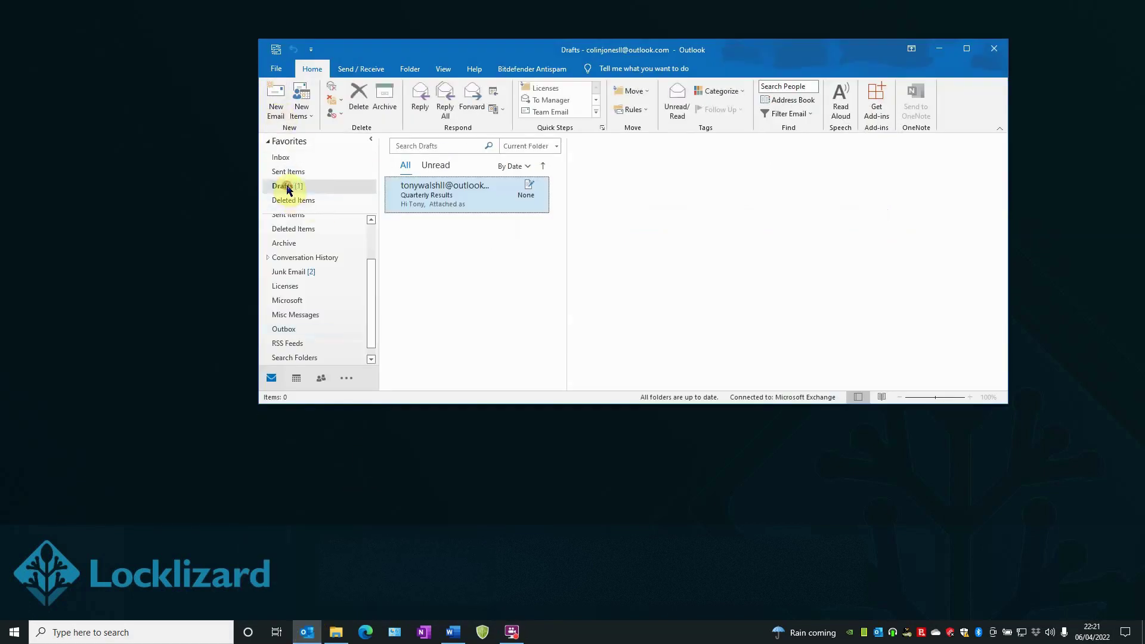
double_click(439, 191)
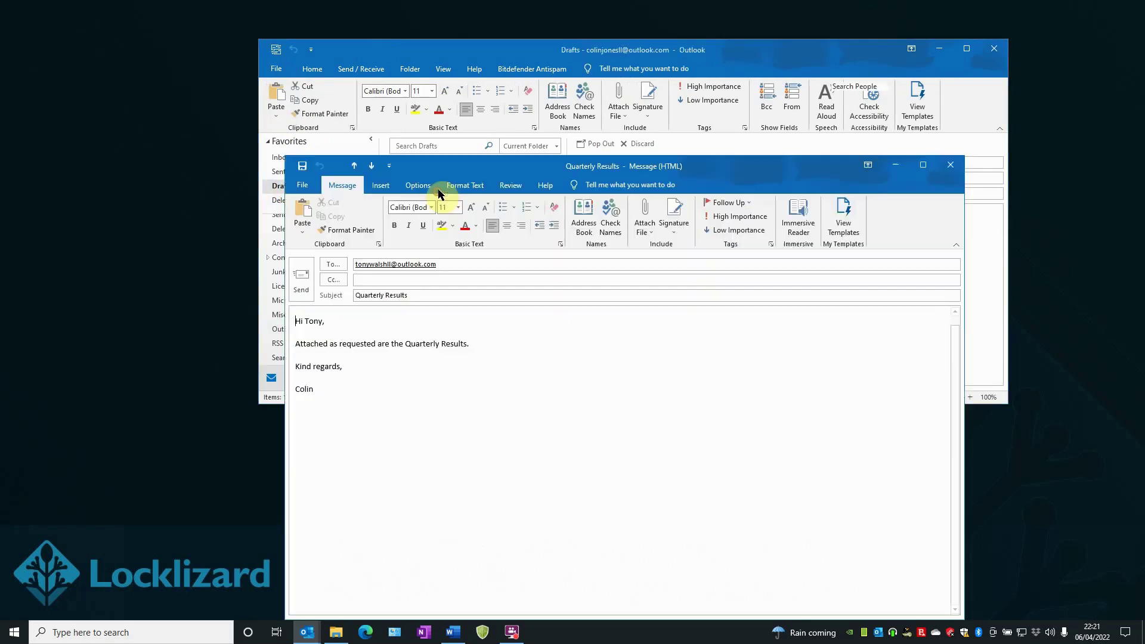
- Drag Quarterly Results - Standalone-43816.pdc from Demo Documents into the email and send it
left_click(939, 49)
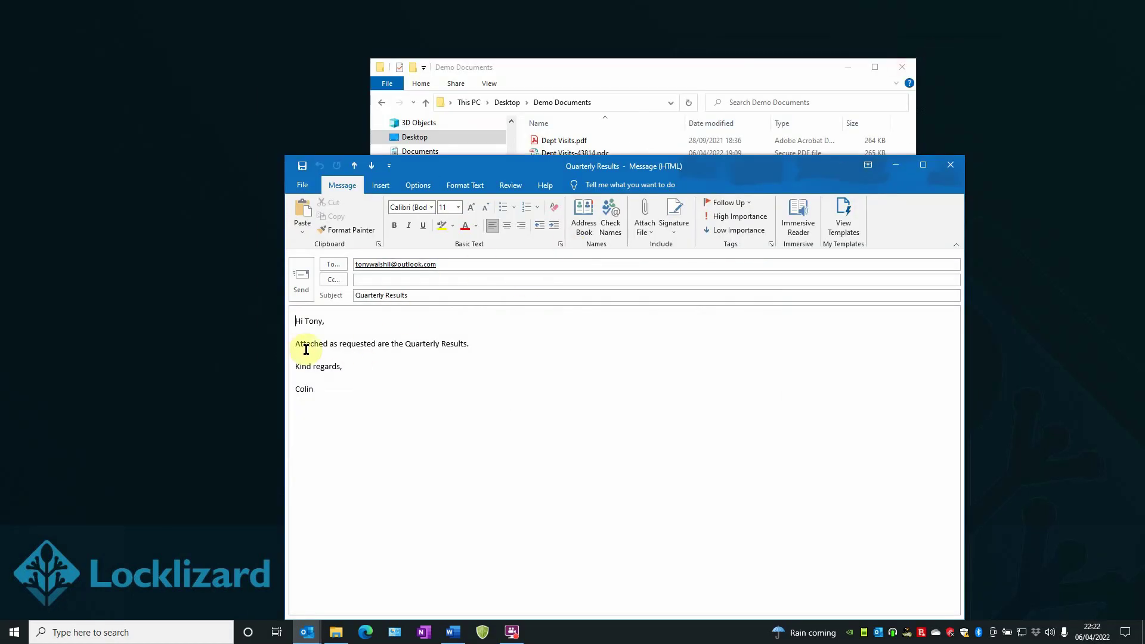
left_click_drag(769, 178, 768, 262)
left_click(602, 215)
left_click_drag(602, 217, 656, 449)
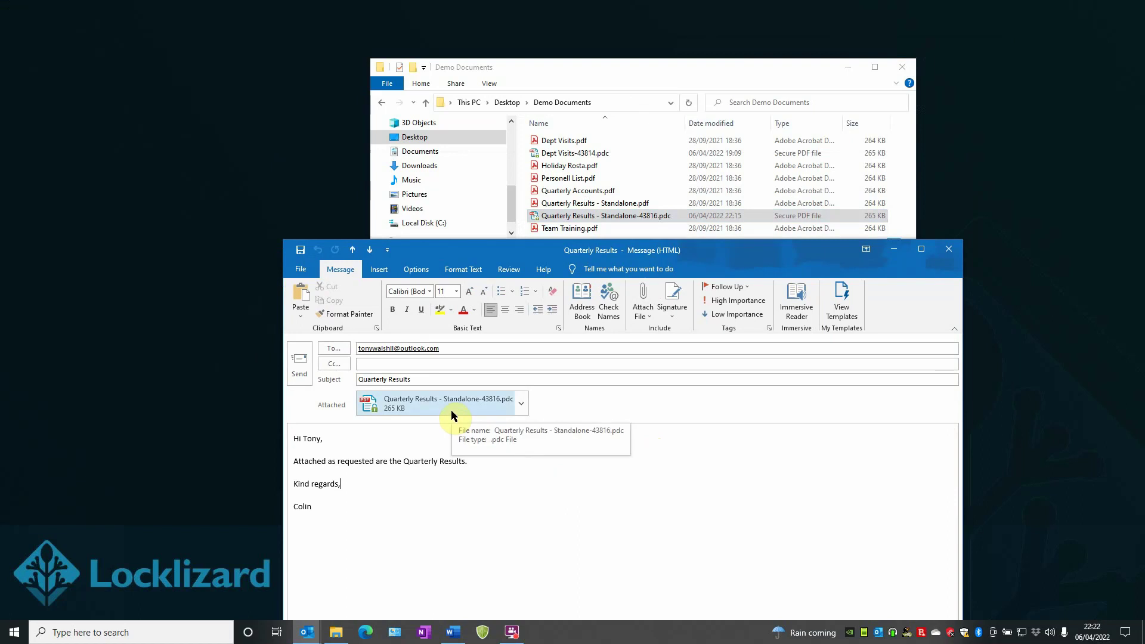
left_click(298, 371)
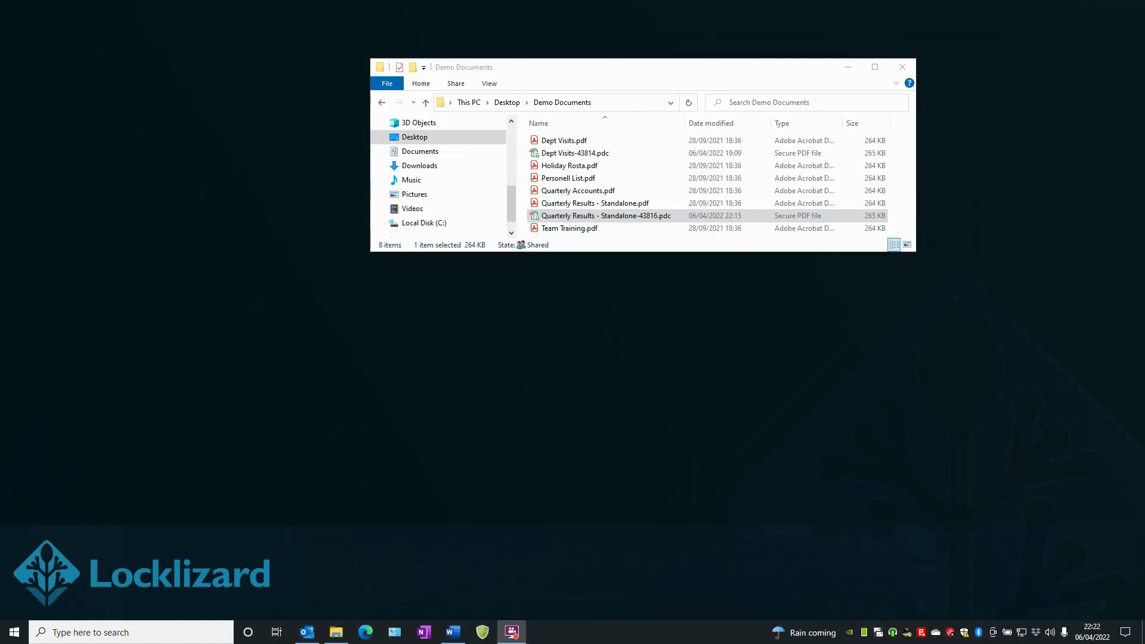
- Send the .pdc file to a Send to > Mail recipient message, then discard that message unsent
right_click(572, 219)
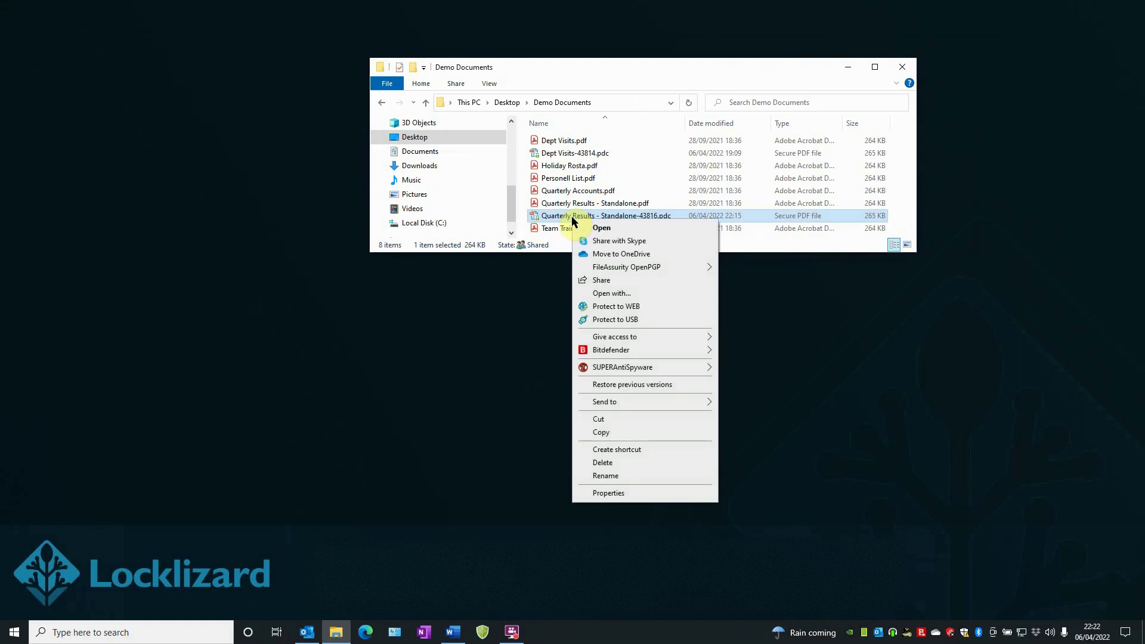
mouse_move(641, 405)
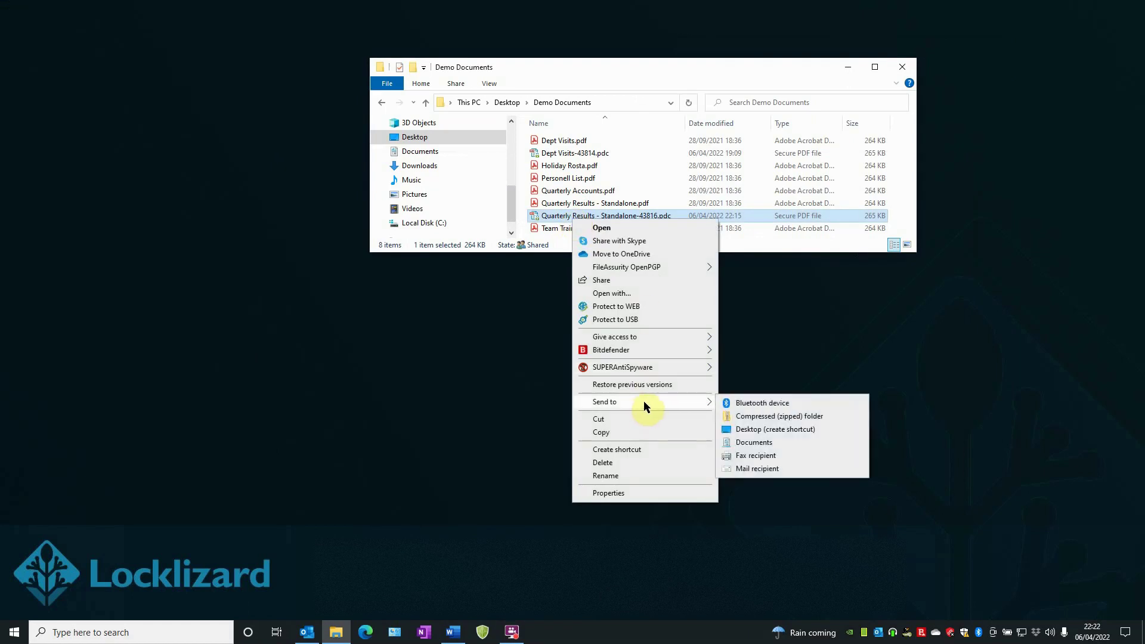
left_click(765, 469)
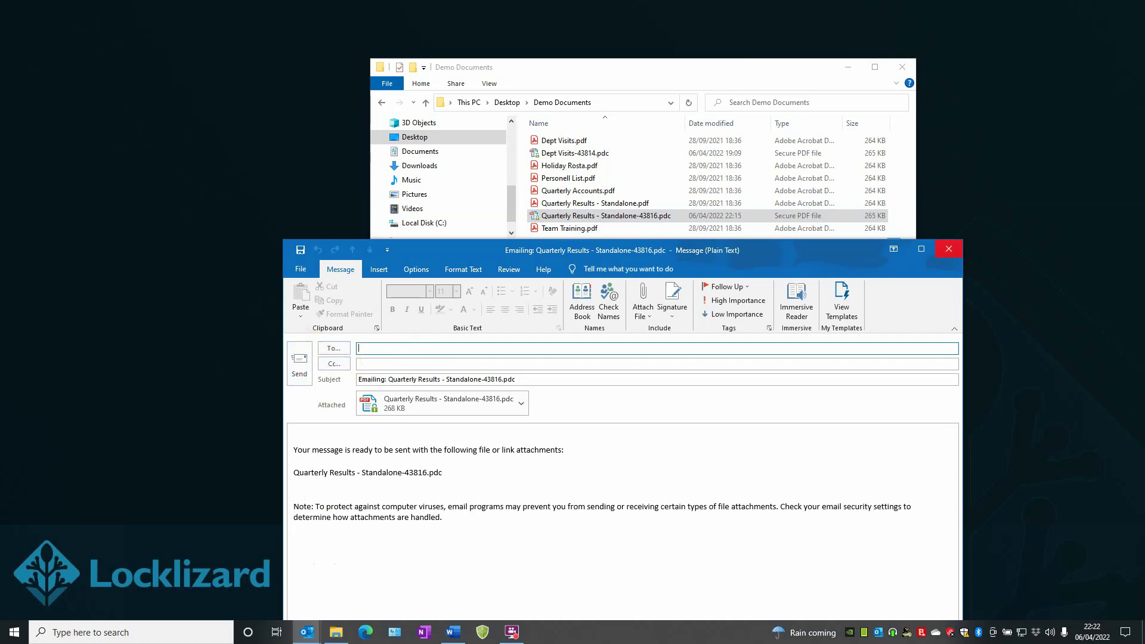
left_click(948, 248)
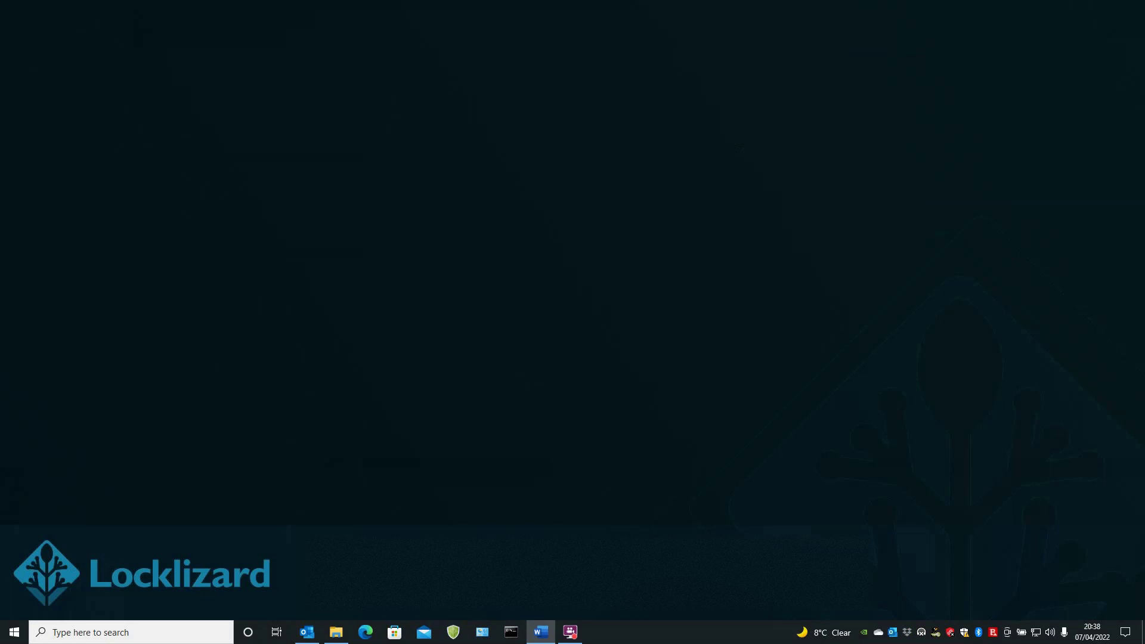
- Open the received Quarterly Results email and drag its 43816.pdc attachment onto the desktop
left_click(306, 631)
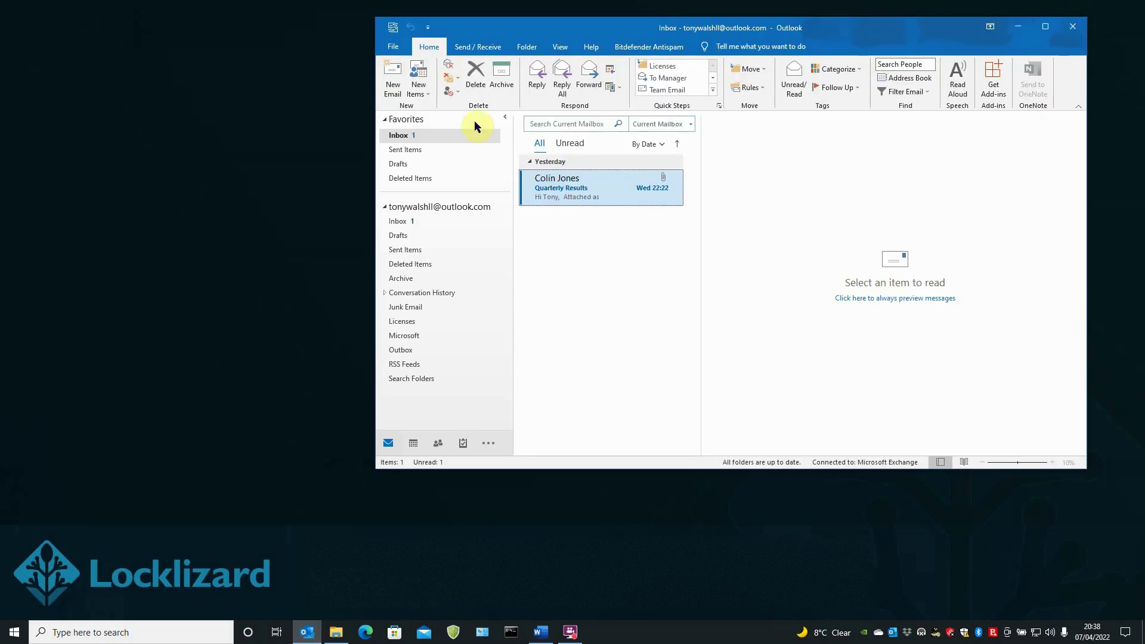
left_click(584, 192)
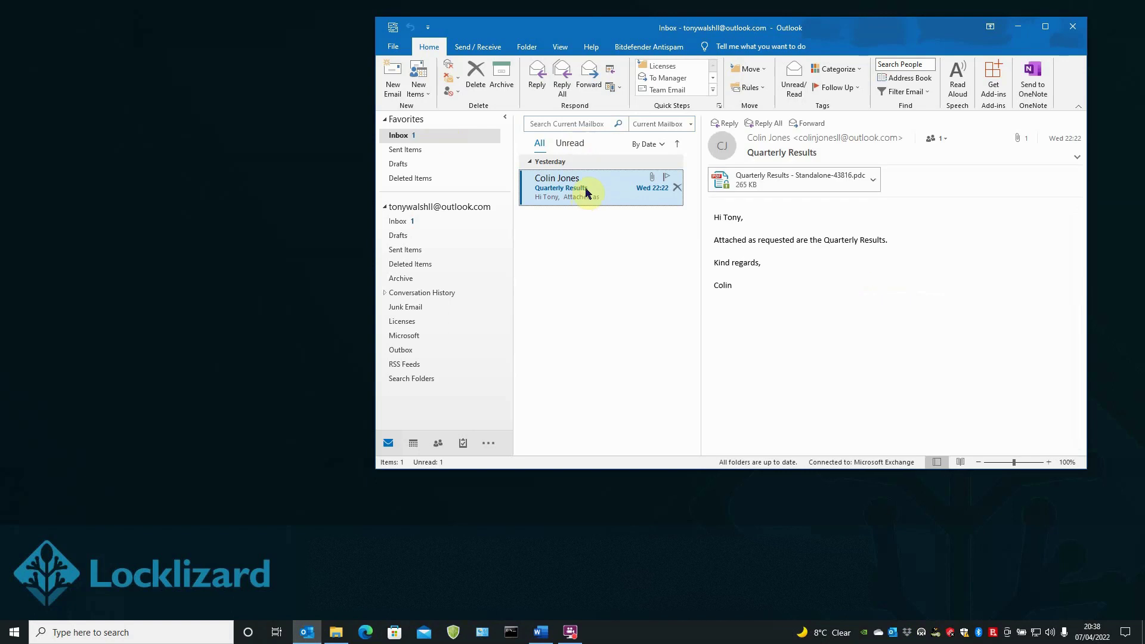
left_click(799, 177)
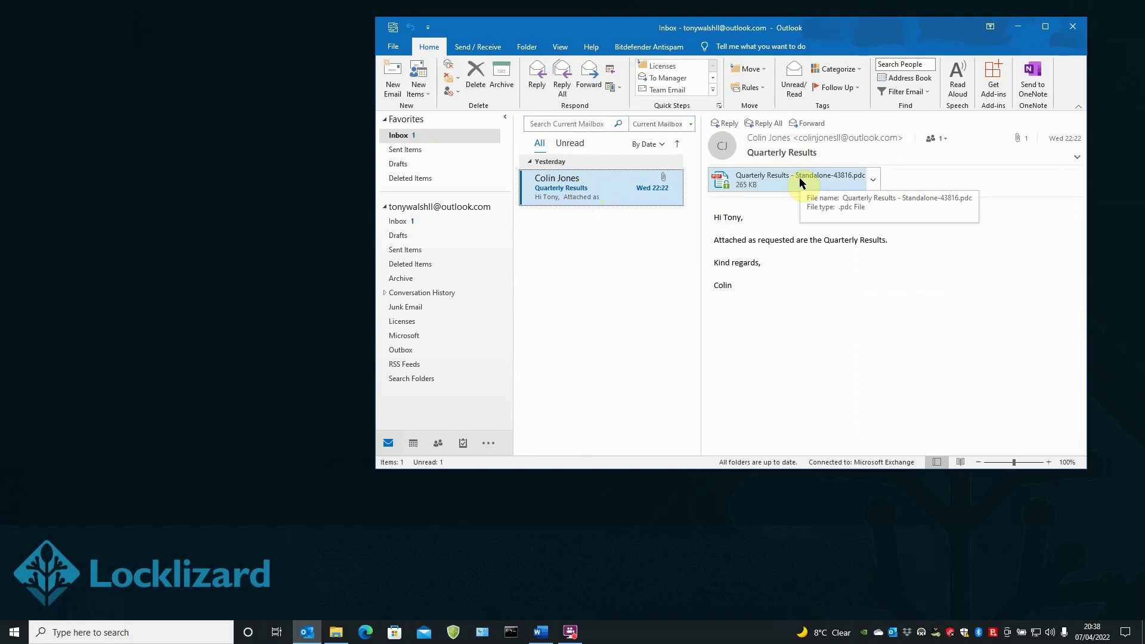
left_click(798, 177)
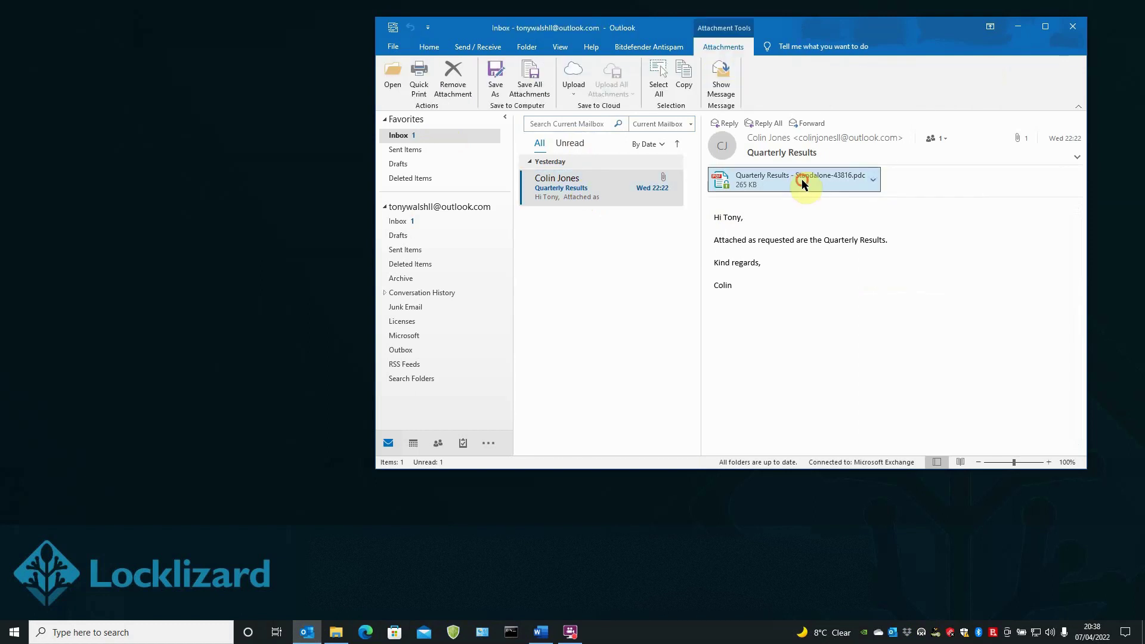
left_click_drag(800, 178, 210, 150)
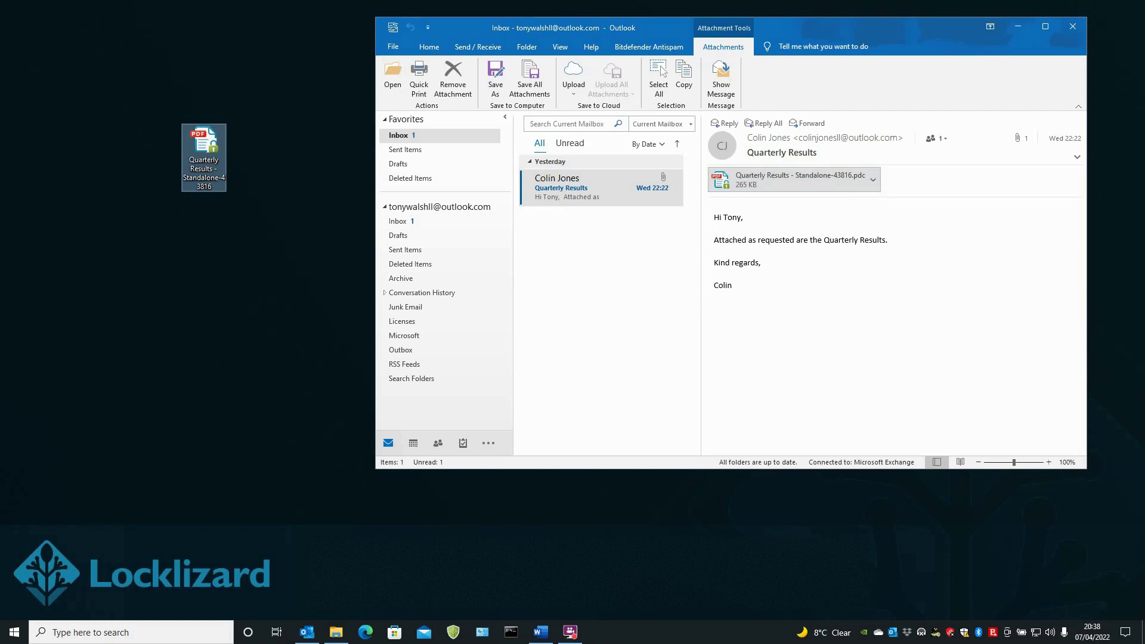
double_click(205, 158)
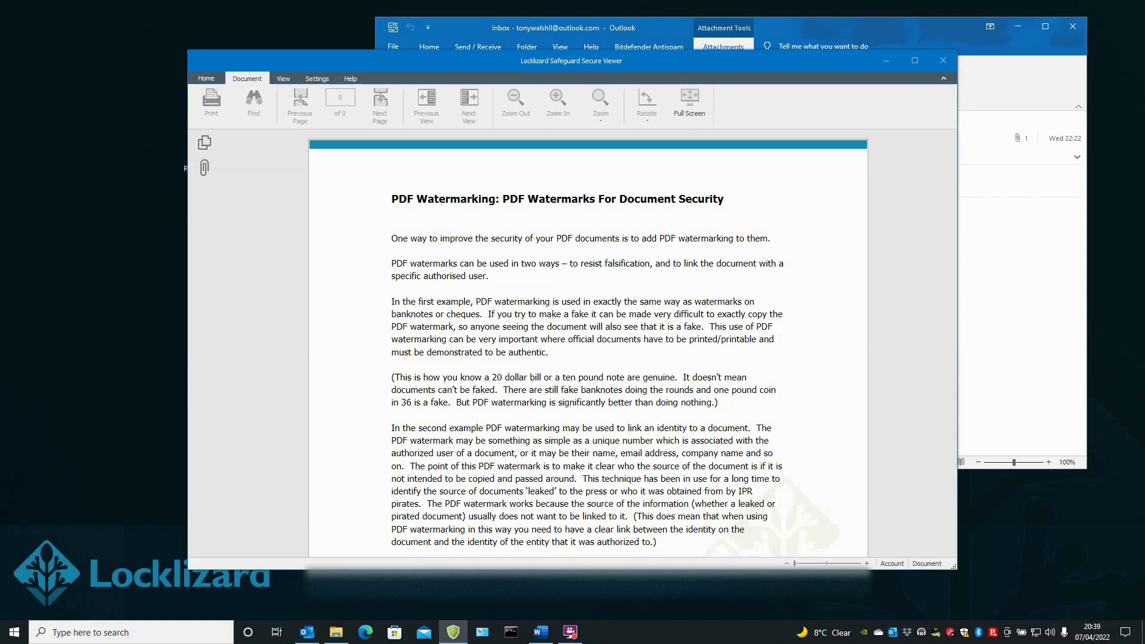
left_click(447, 62)
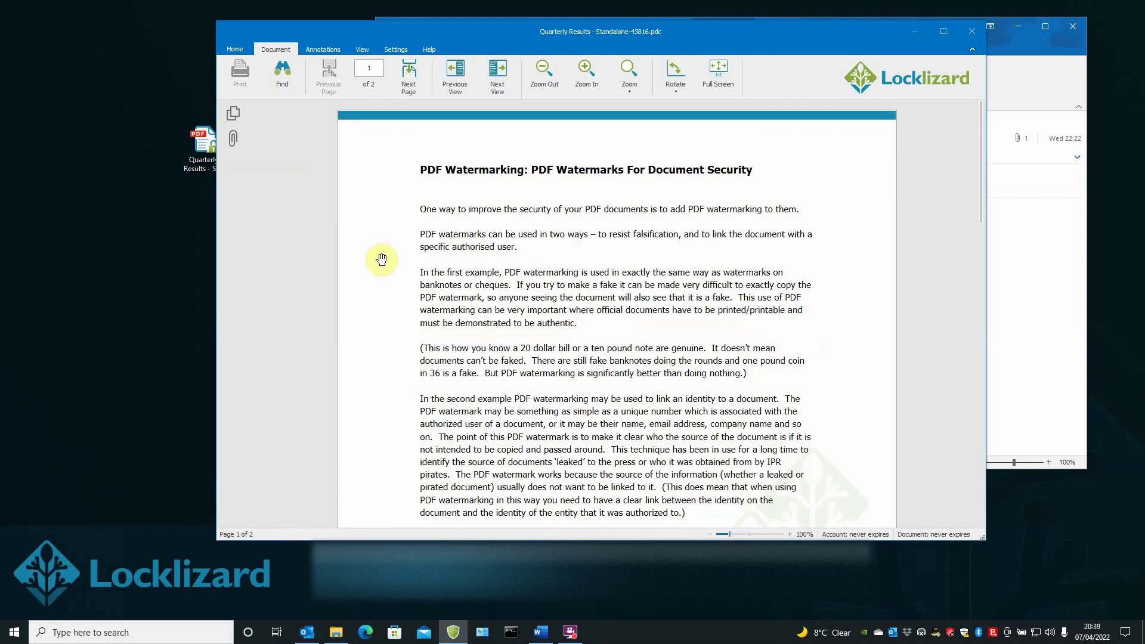
scroll(837, 276, "down", 10)
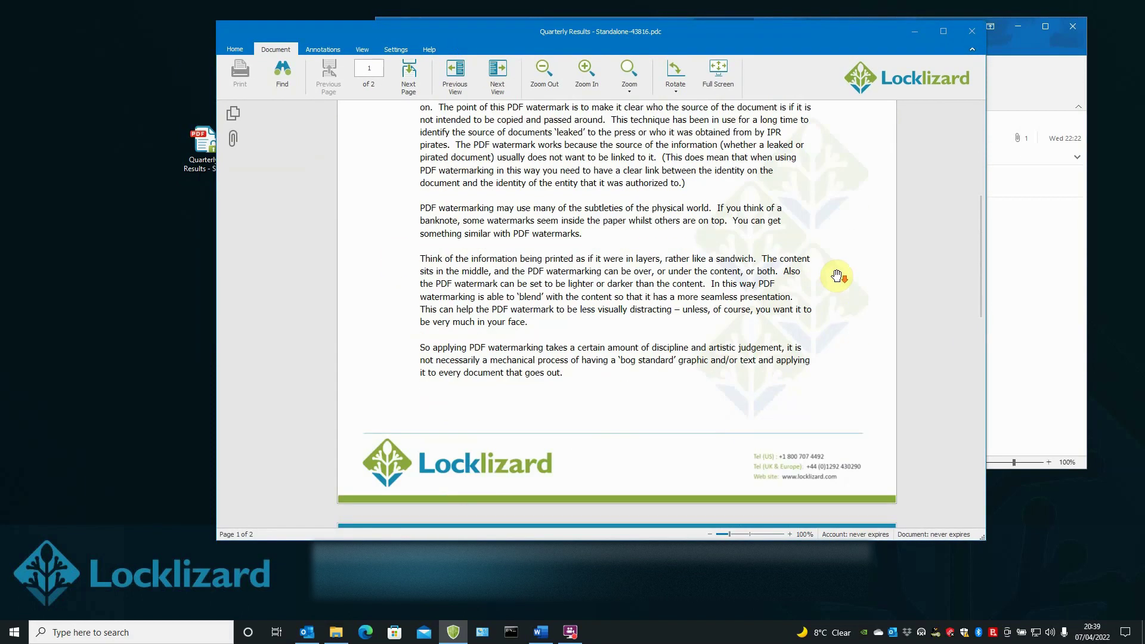
scroll(787, 296, "up", 10)
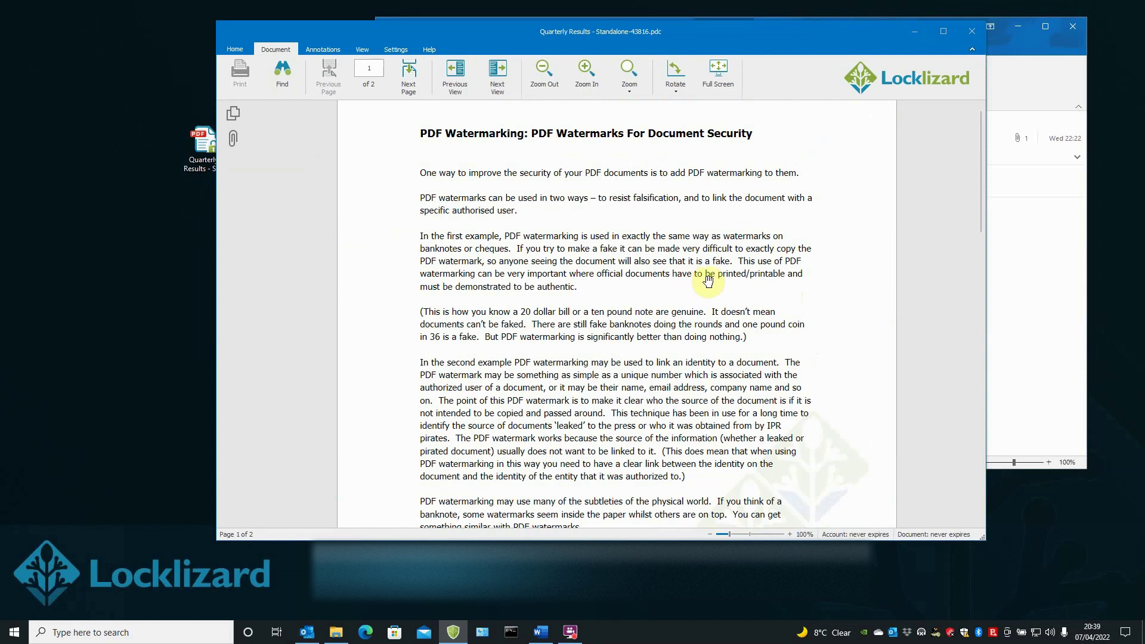
left_click(972, 31)
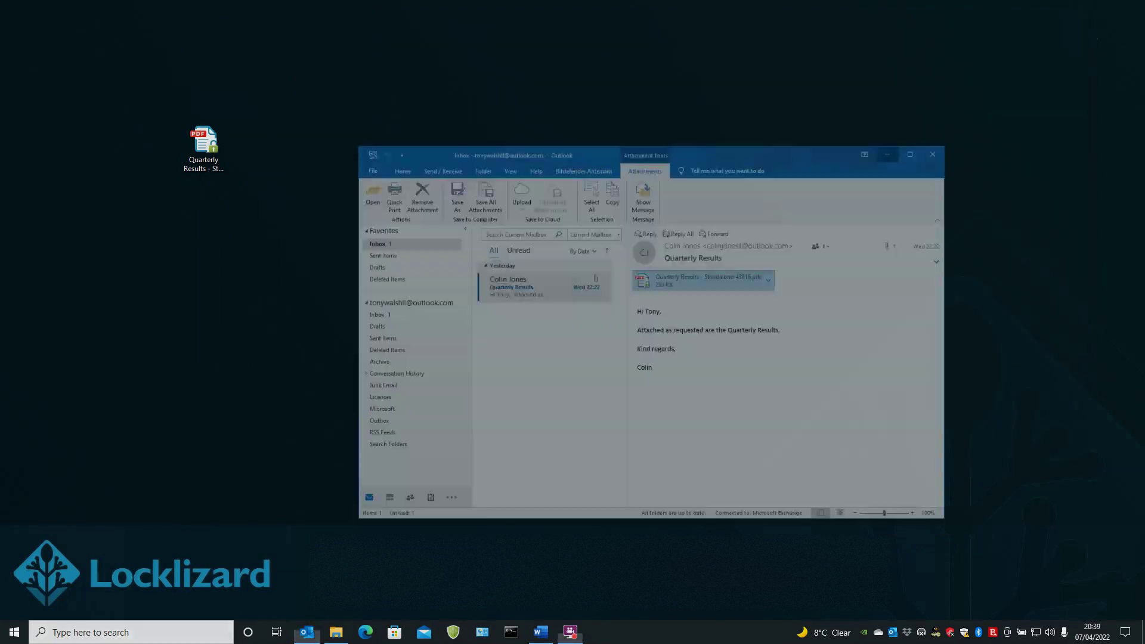